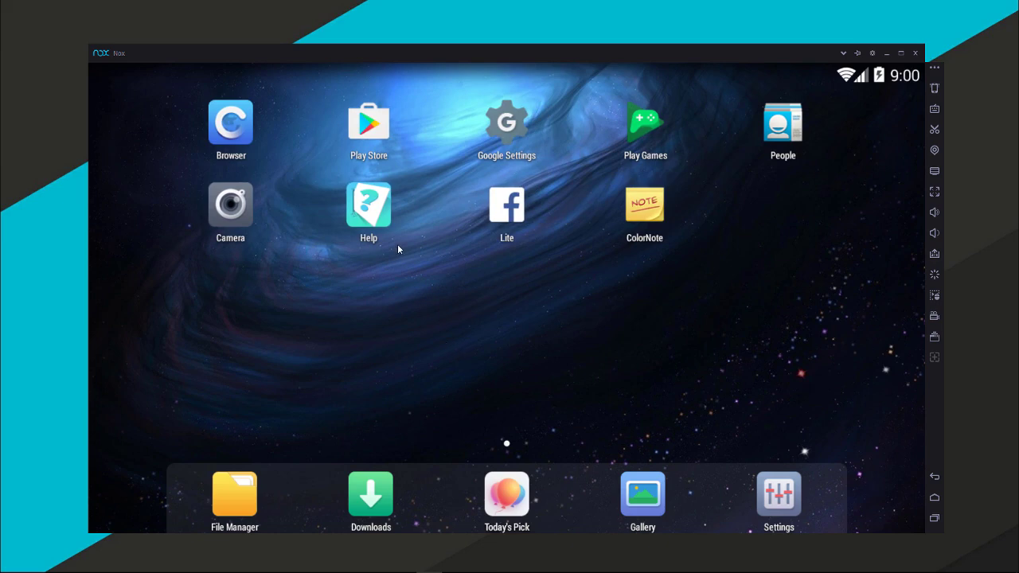
- Search the Play Store for 'talkatone' and scroll through the calling and texting app results
click(379, 126)
click(534, 118)
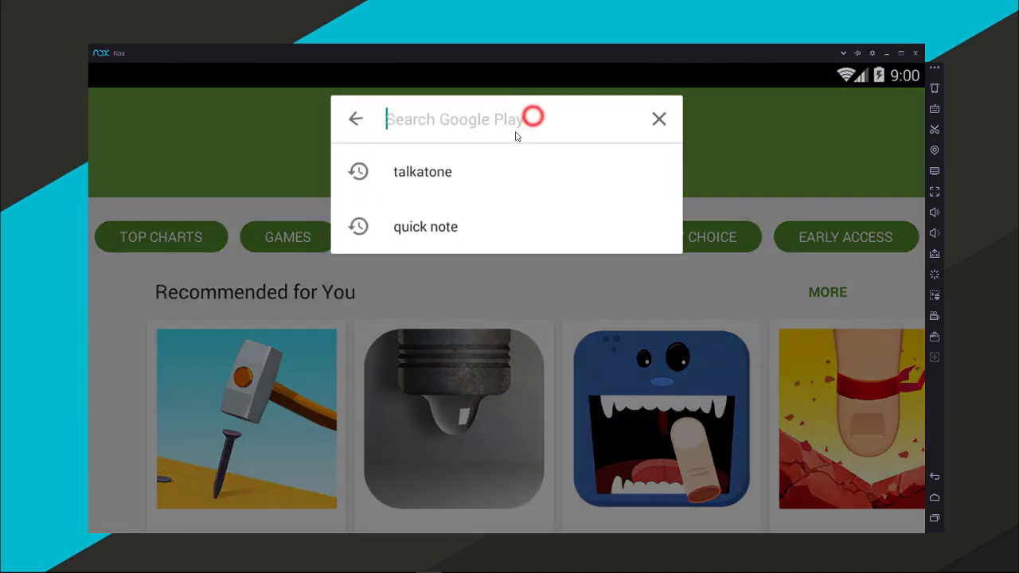
click(437, 171)
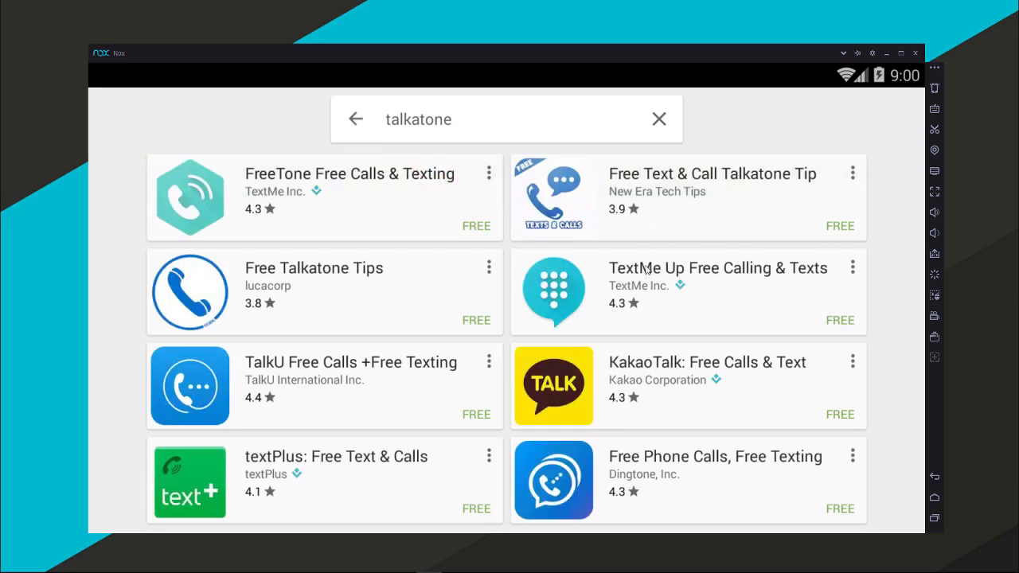
scroll(647, 268, down, 3)
drag(631, 350, 637, 141)
drag(585, 354, 585, 177)
drag(526, 354, 525, 304)
scroll(505, 458, down, 2)
scroll(643, 433, up, 10)
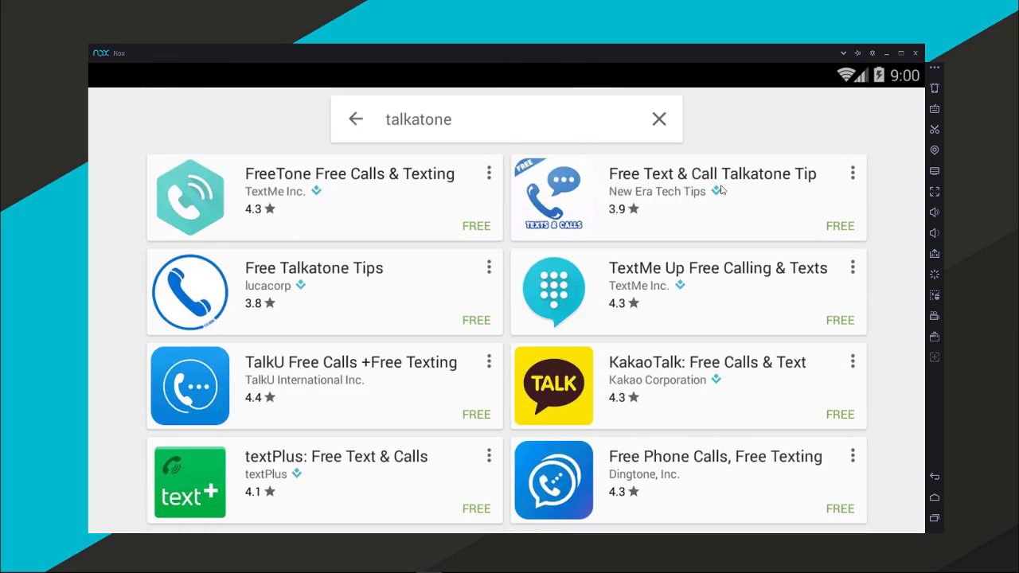
- Return to the browser and create a getnada temporary inbox under a new user name
click(935, 518)
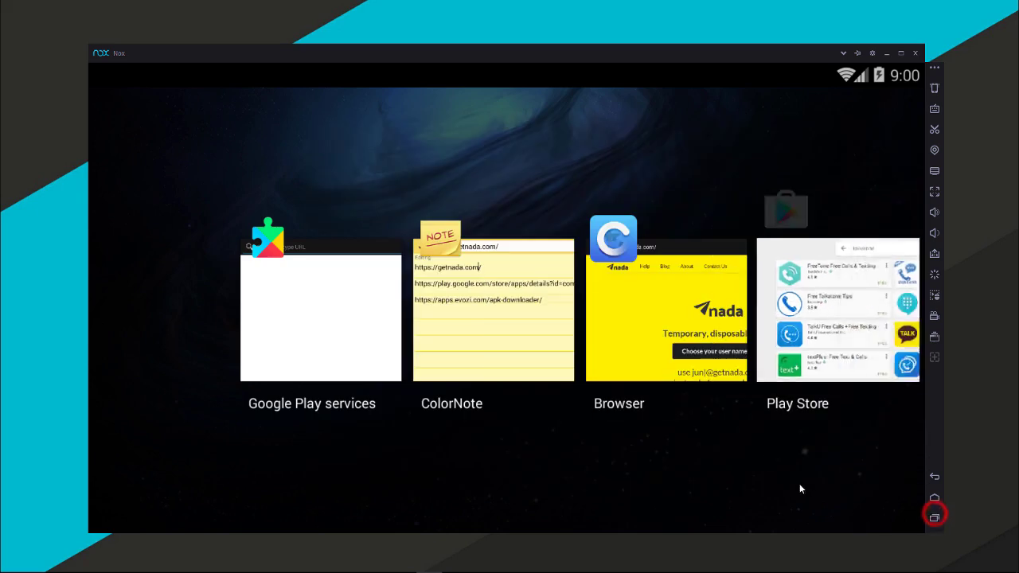
click(651, 285)
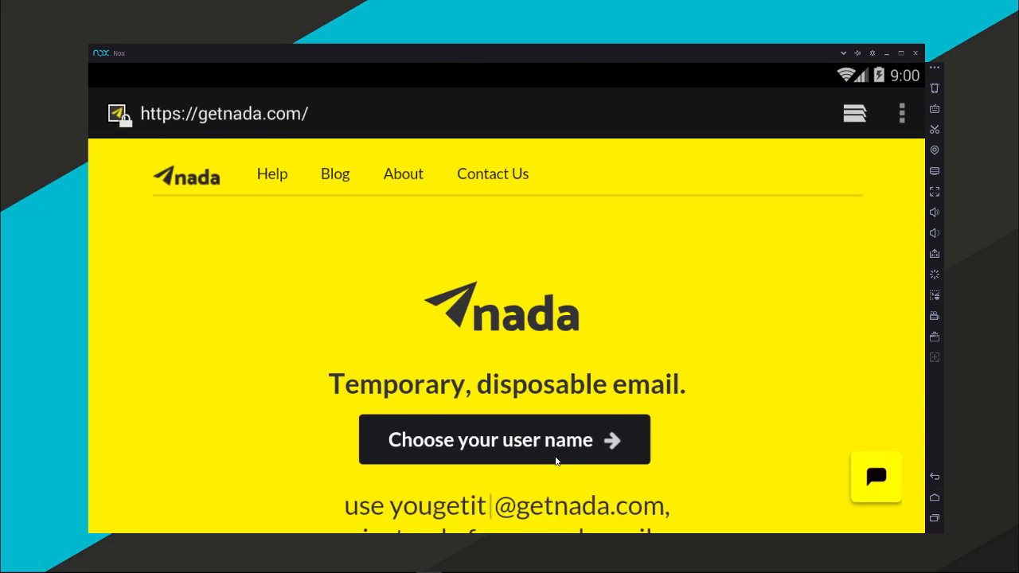
click(599, 440)
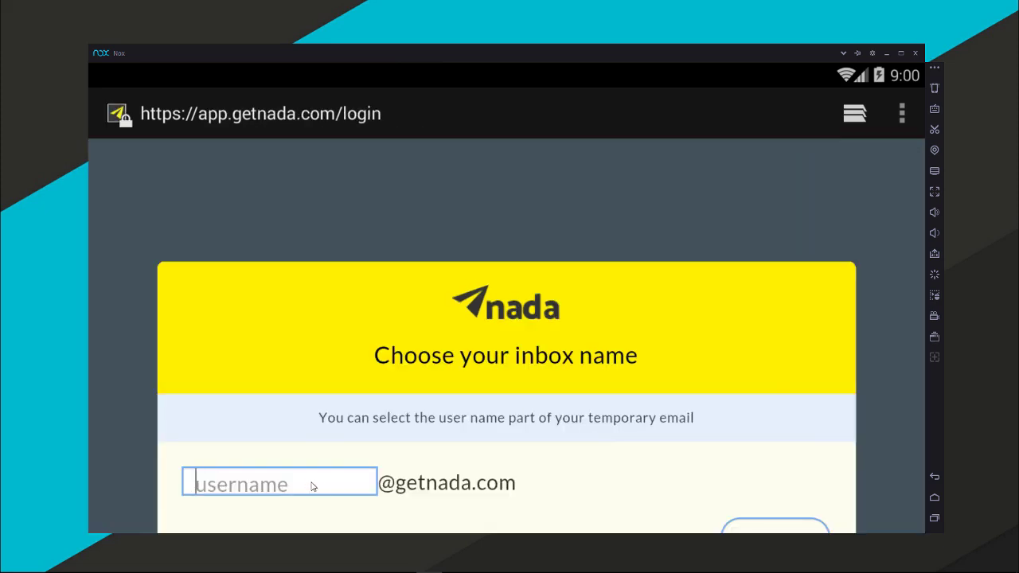
click(311, 485)
click(794, 461)
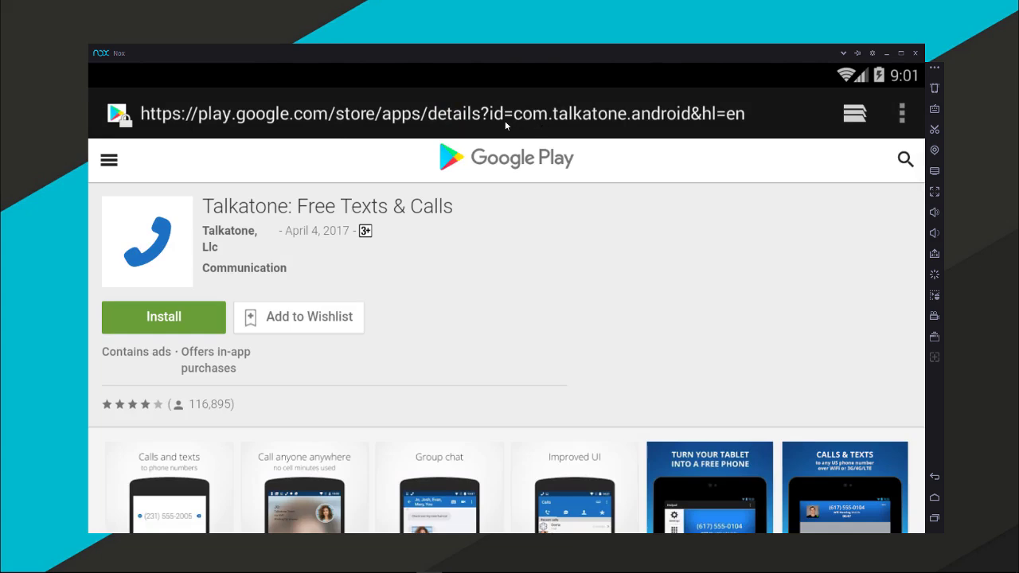
- Copy the Talkatone Play Store page address and switch to the APK Downloader tab
click(694, 116)
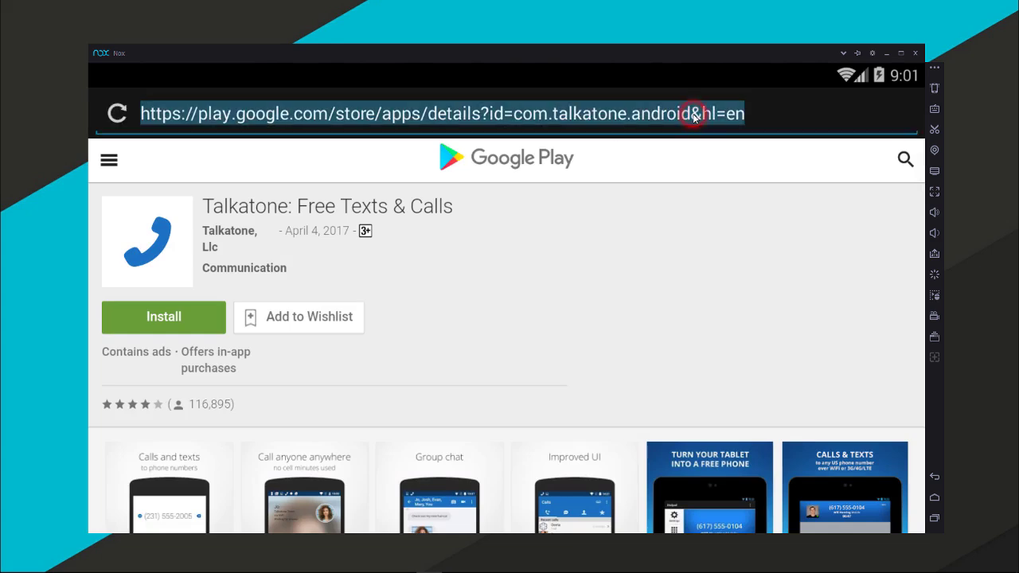
click(693, 116)
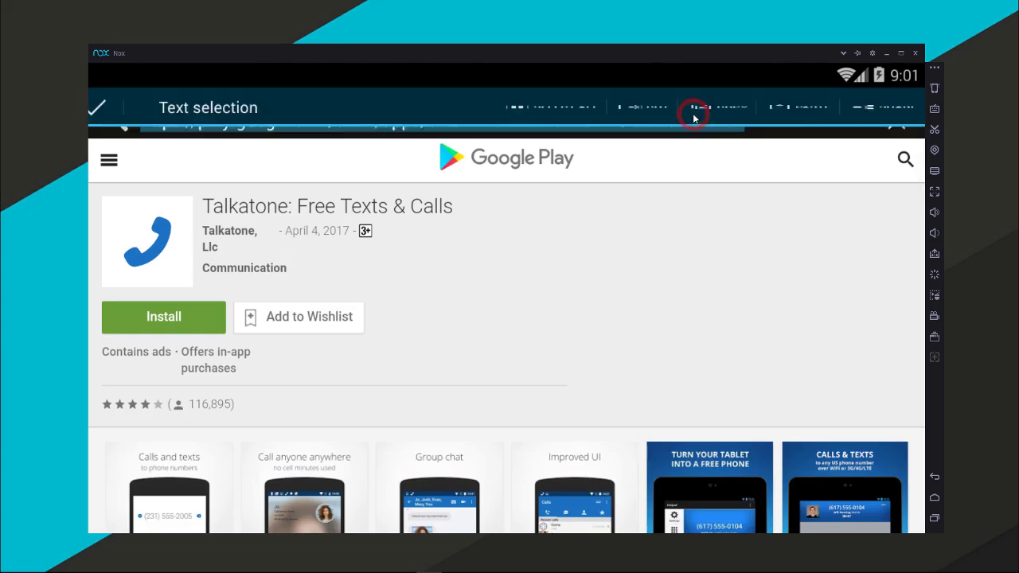
click(731, 105)
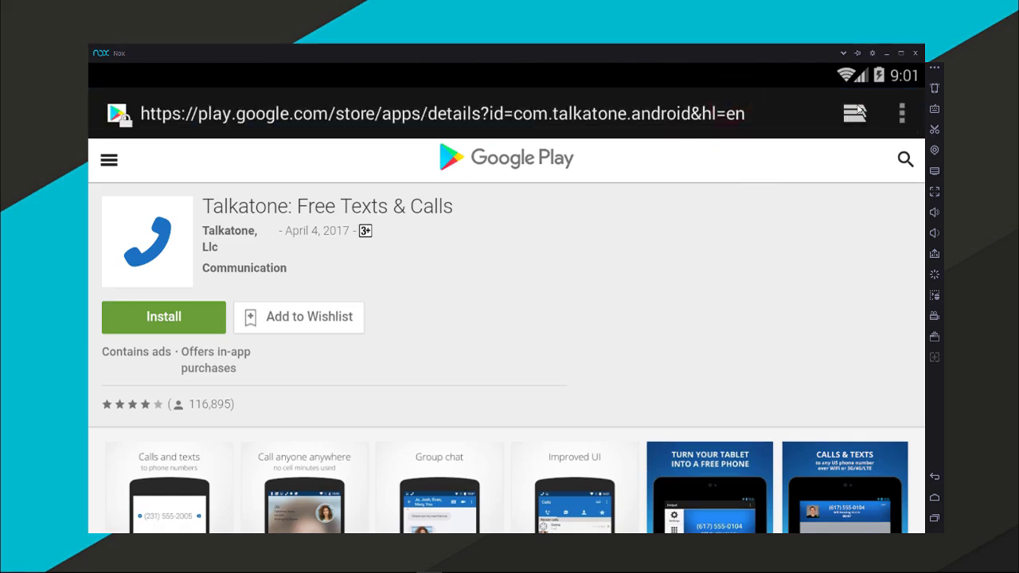
click(856, 109)
click(709, 246)
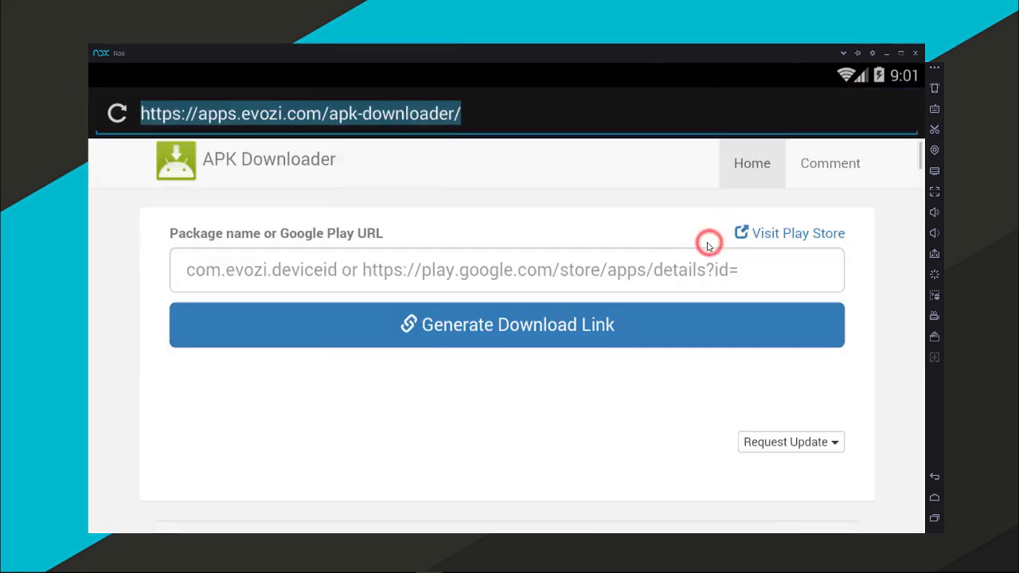
- Paste the address into Evozi's package field and generate the com.talkatone.android download link
click(521, 279)
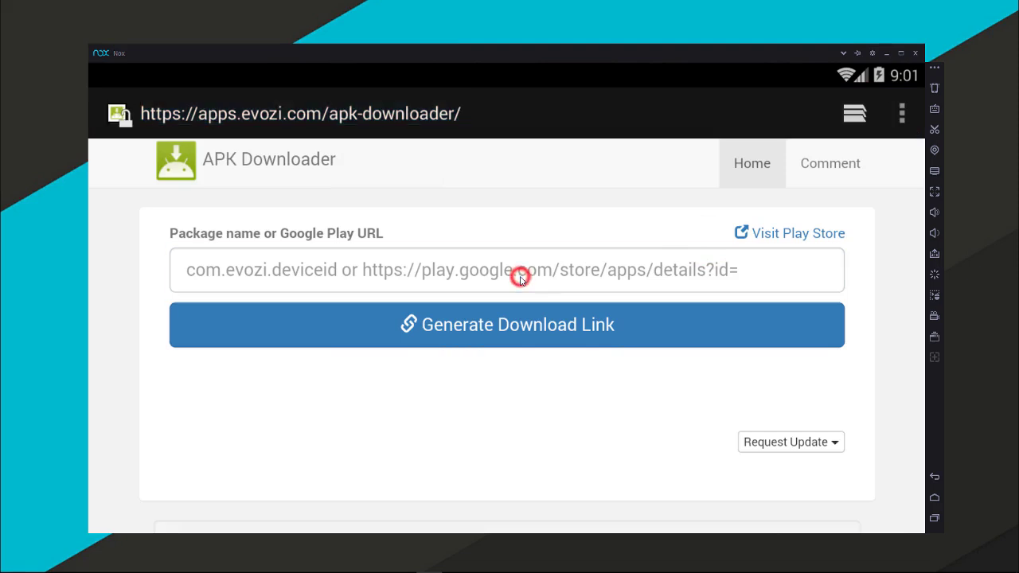
click(521, 280)
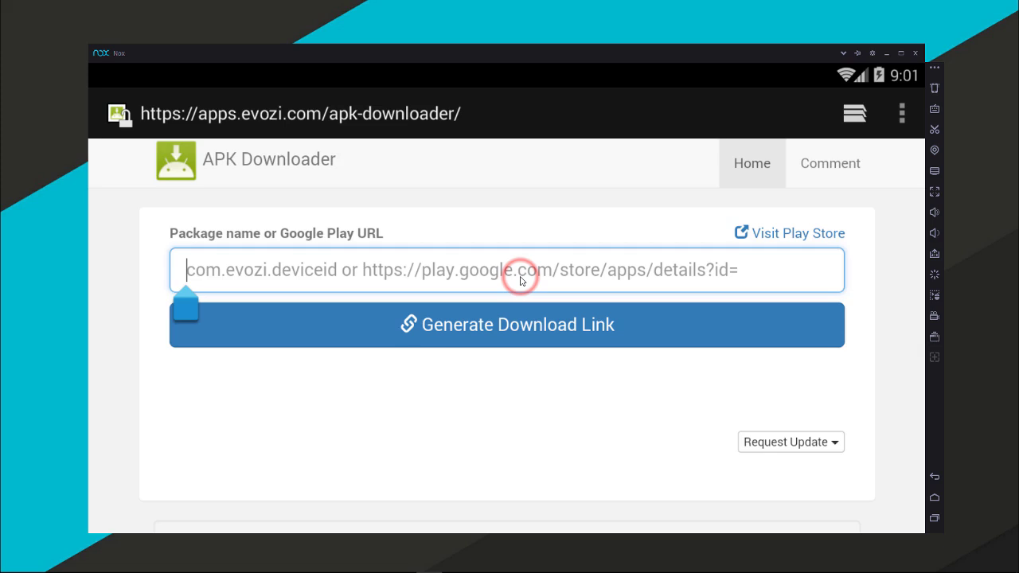
click(521, 280)
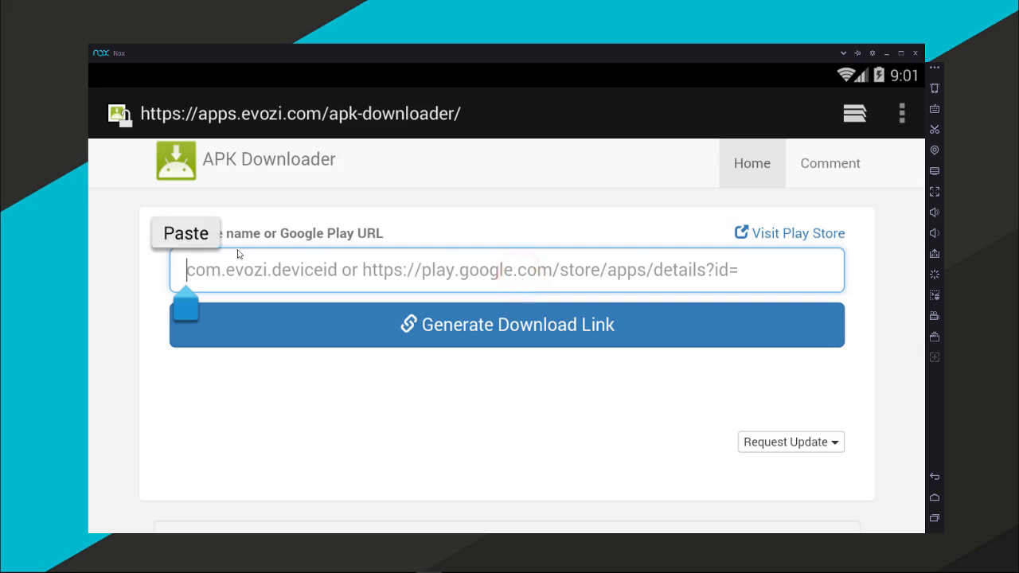
click(165, 236)
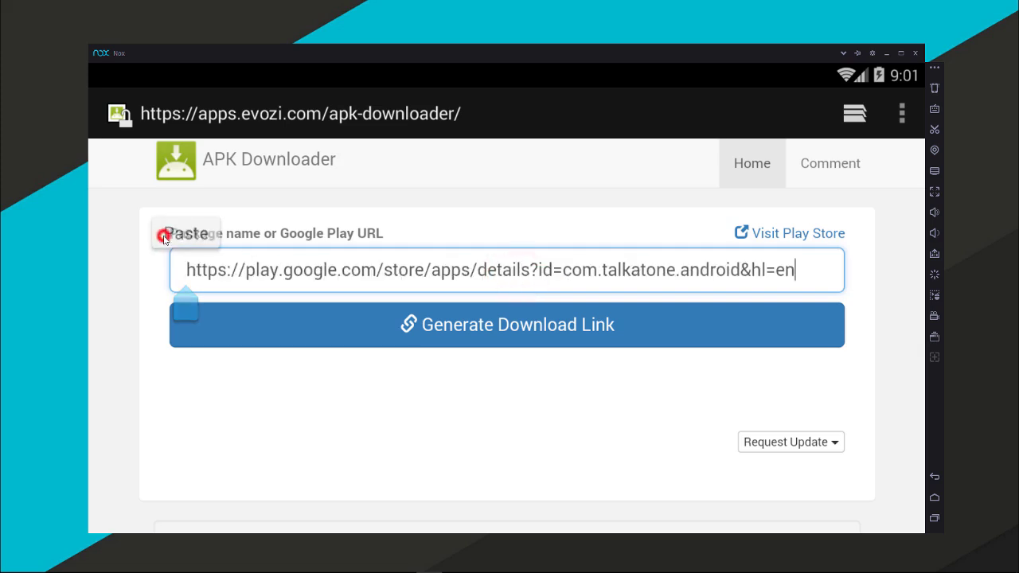
click(571, 325)
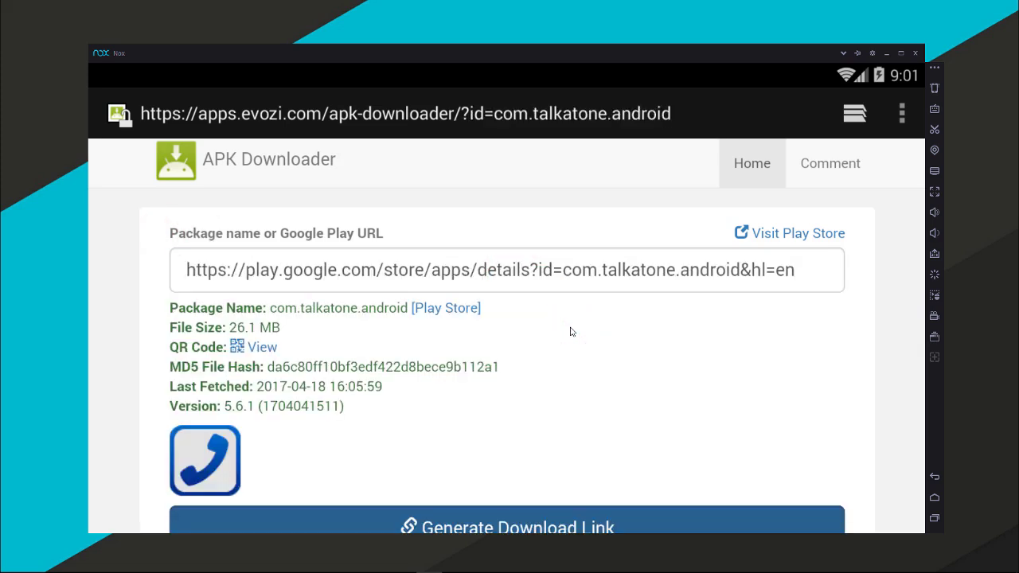
- Download the Talkatone 5.6.1 APK and check its progress in the notification shade
drag(581, 381, 591, 281)
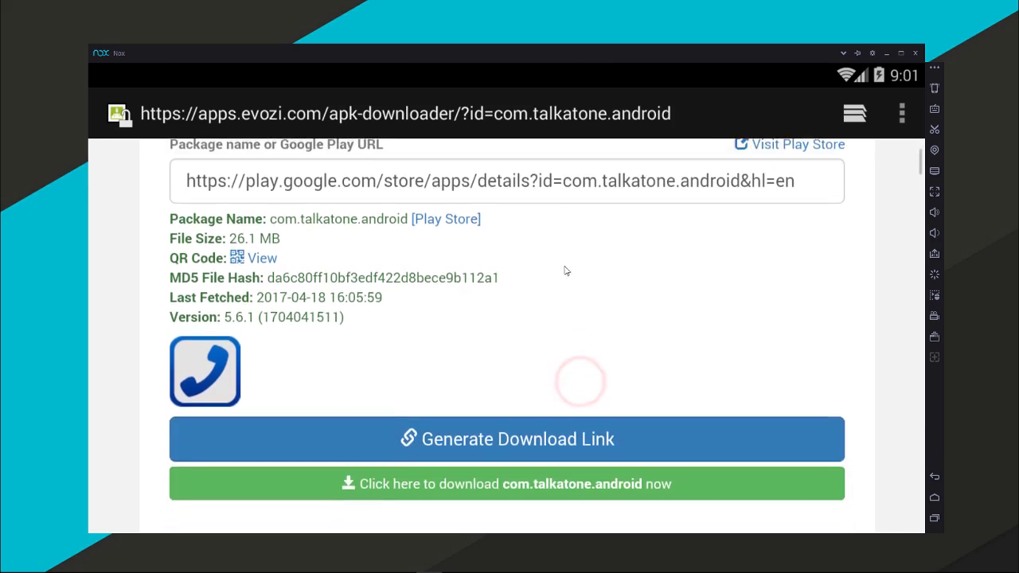
scroll(406, 358, down, 2)
click(498, 393)
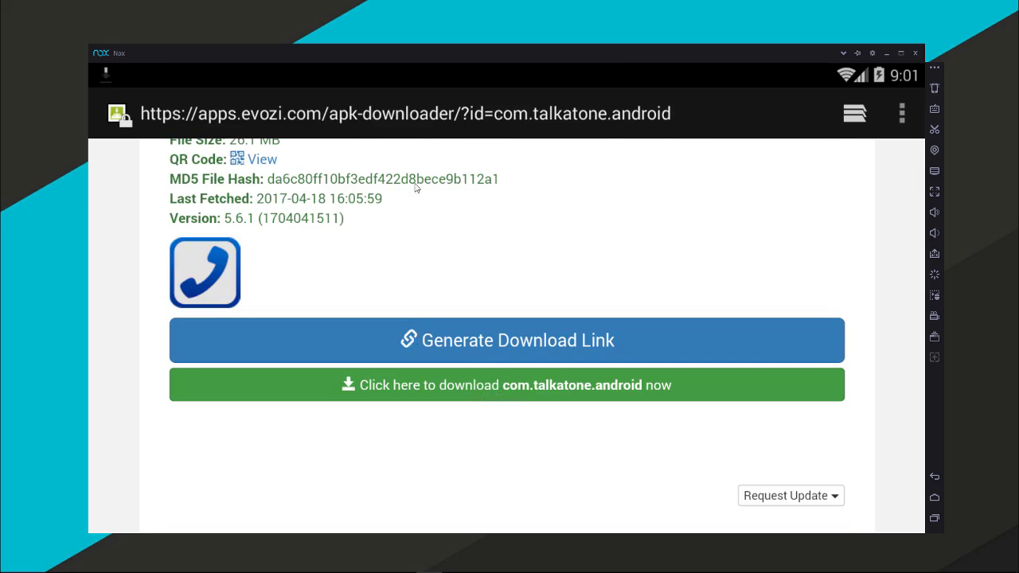
drag(438, 78, 407, 394)
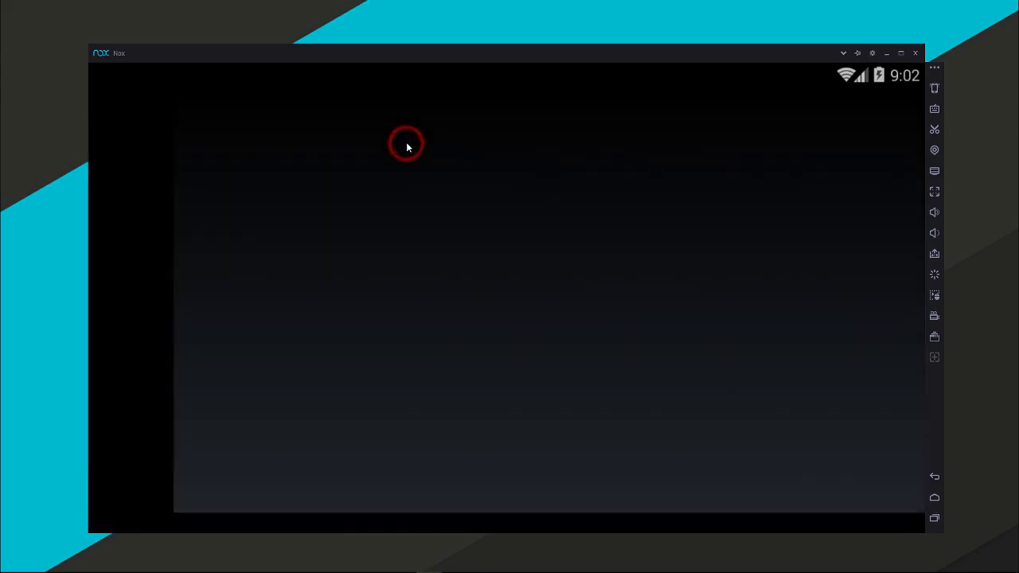
- Scroll through Talkatone's requested permissions and install the app
drag(608, 439, 614, 314)
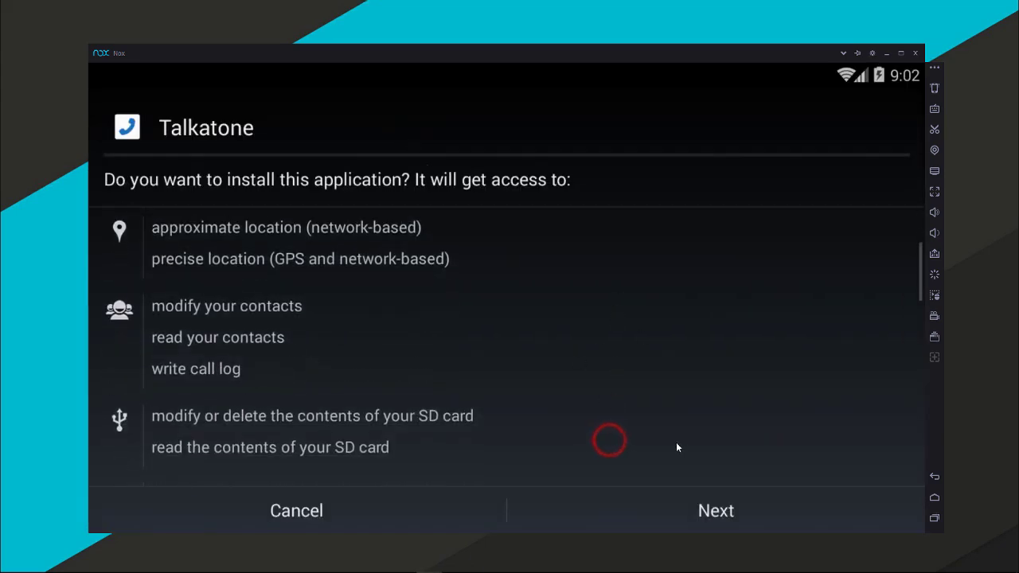
drag(676, 449, 672, 271)
click(738, 510)
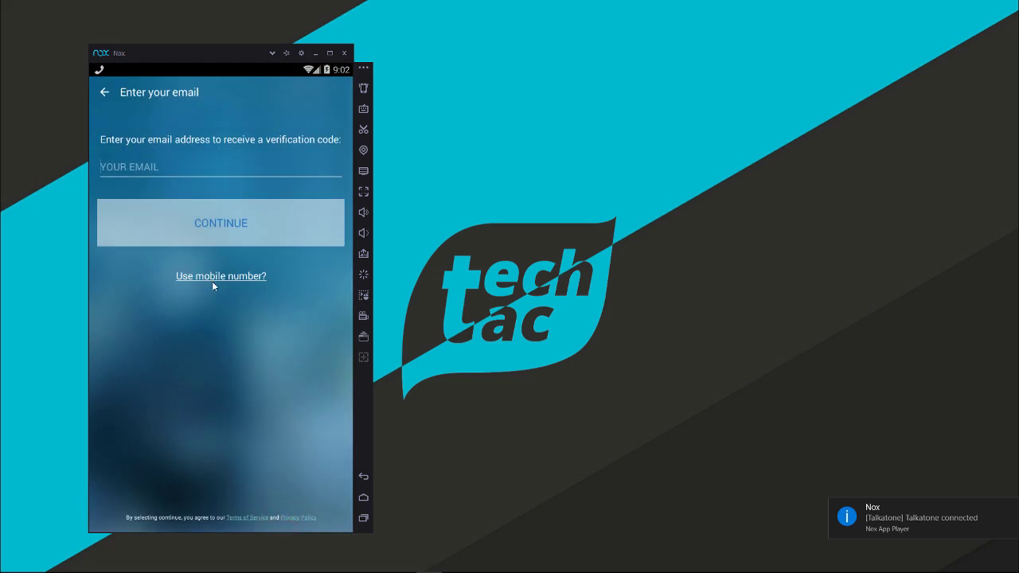
- Submit the temporary getnada address, then a Yahoo address after it's denied, to receive a verification code
click(363, 519)
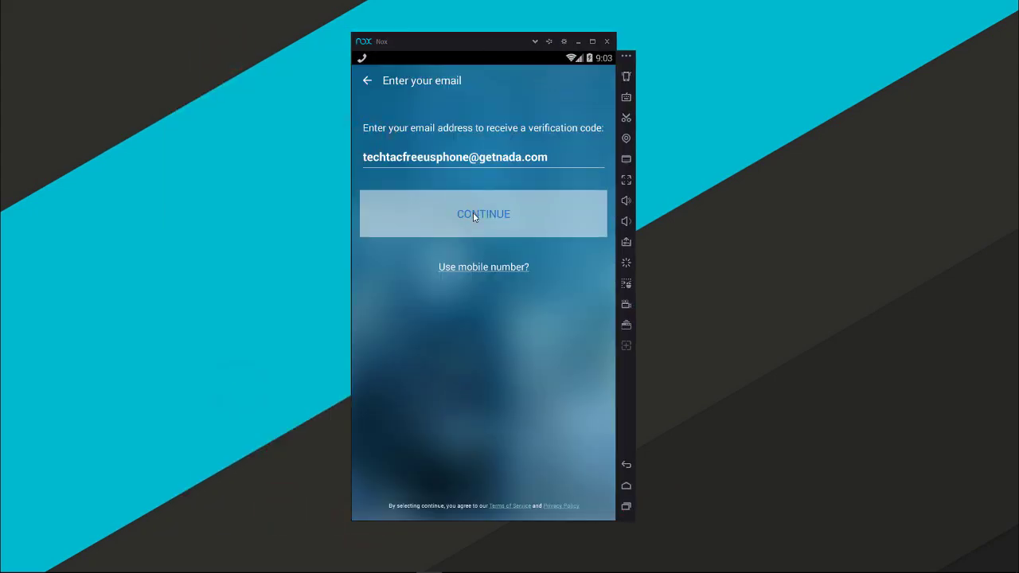
click(475, 219)
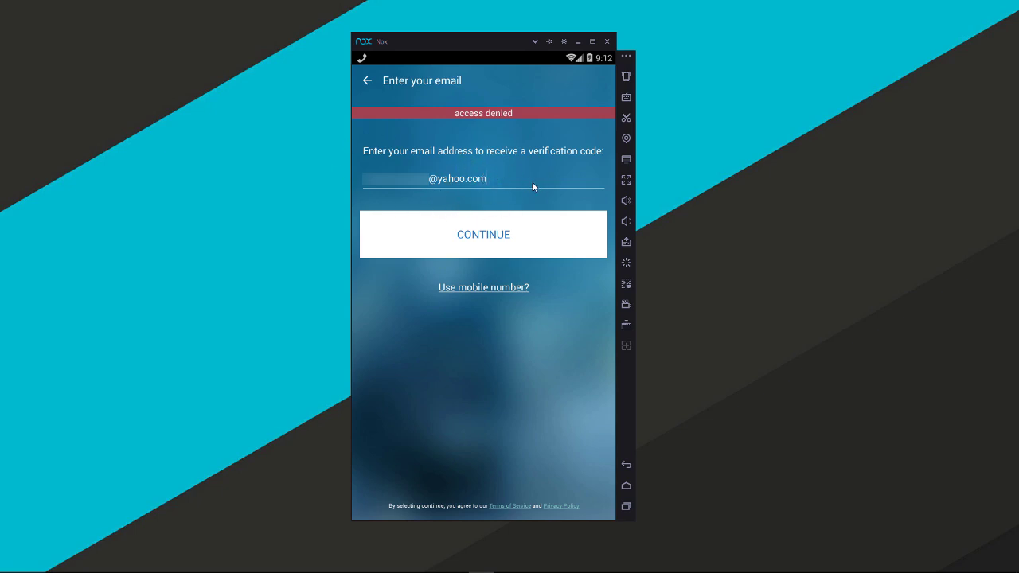
click(494, 234)
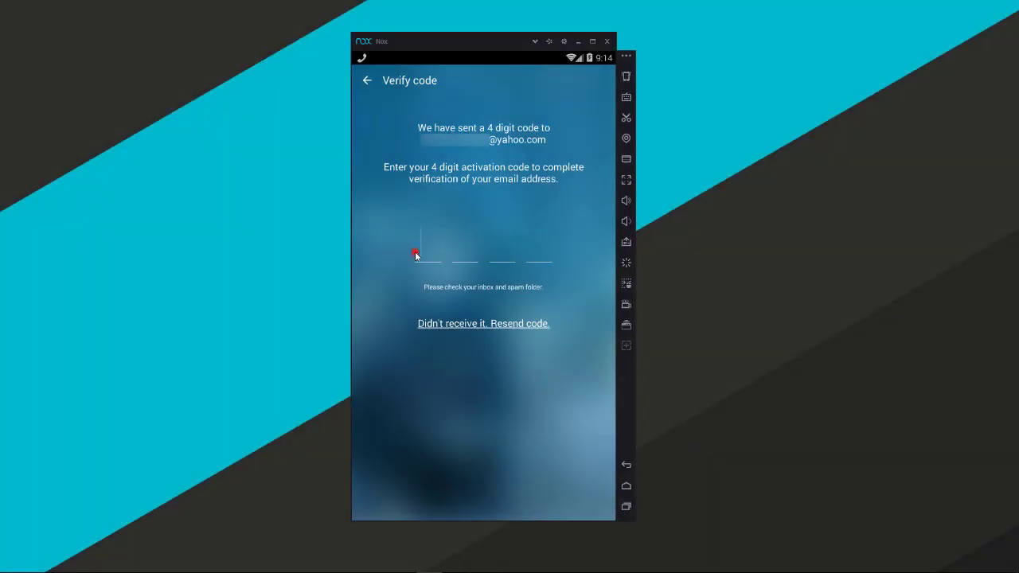
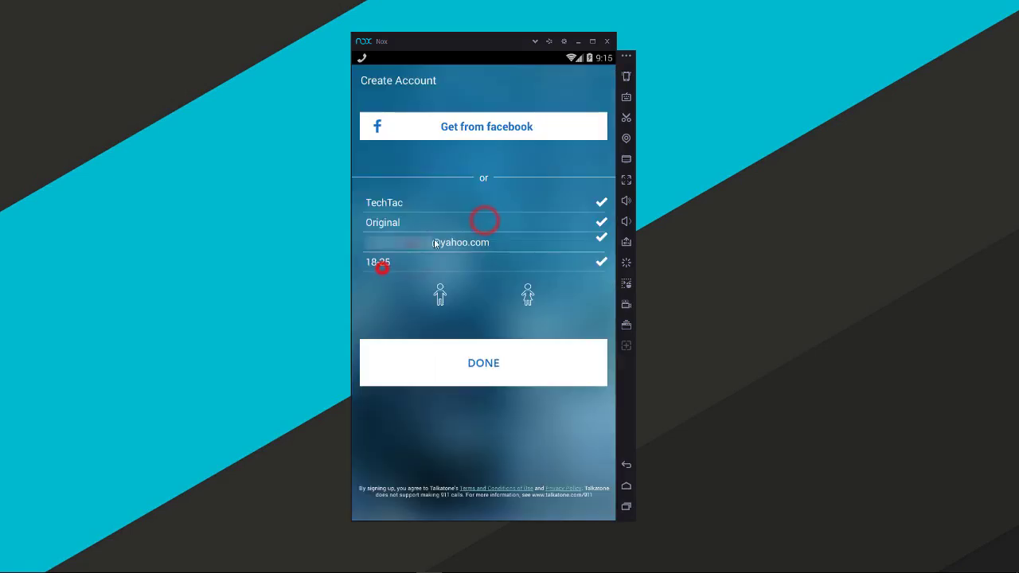
- Enter the emailed 4-digit verification code and complete the Create Account details
click(504, 365)
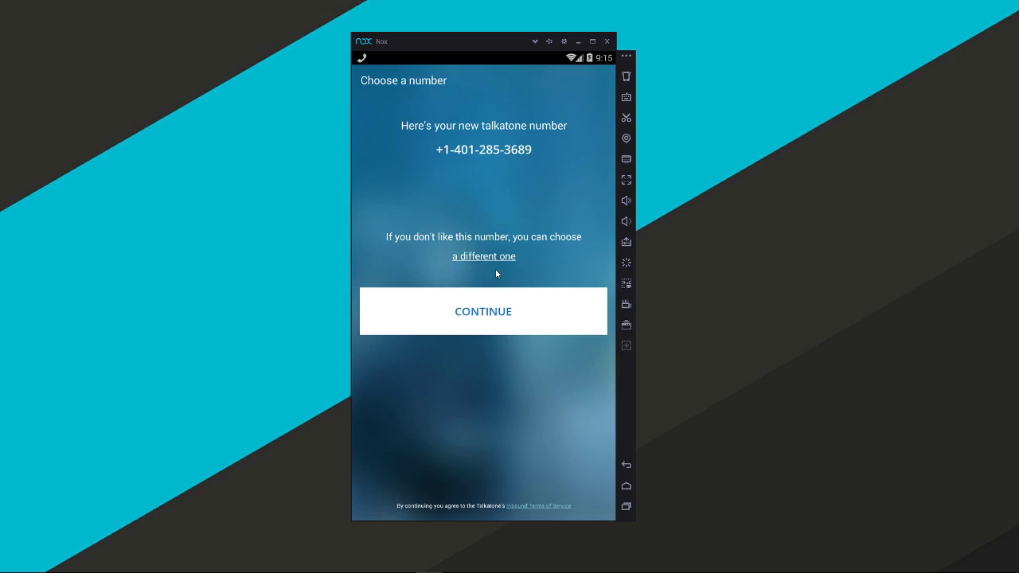
- Swap the offered 401 number for the first available 201 area-code number and acknowledge the emergency-calls notice
click(478, 256)
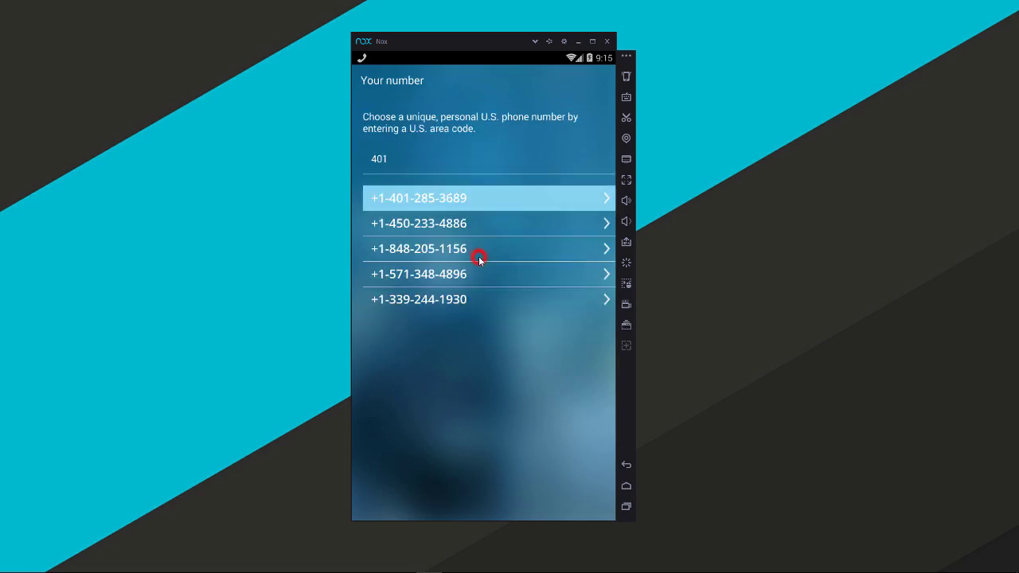
click(390, 160)
key(BackSpace)
key(BackSpace)
key(BackSpace)
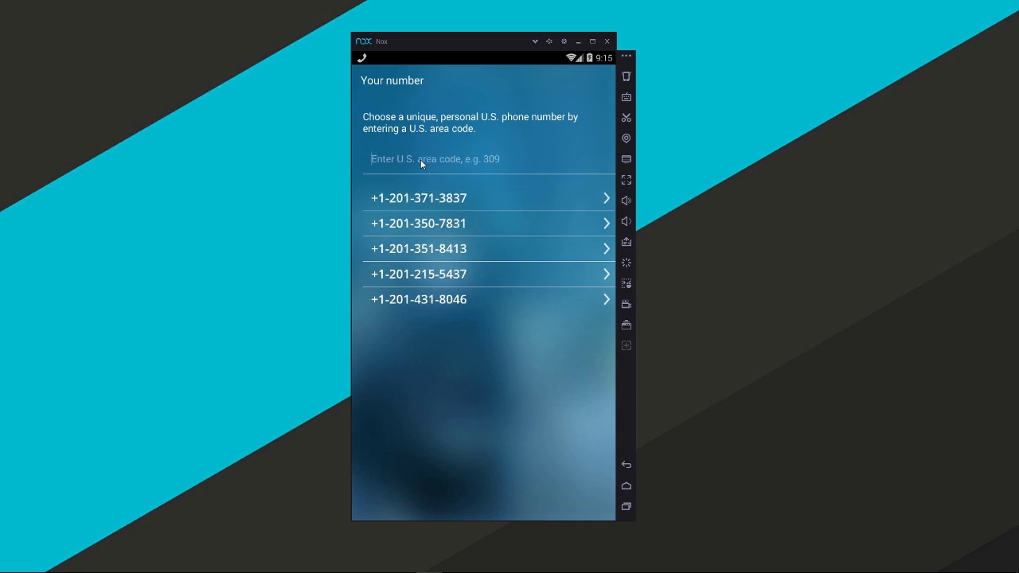
text(2)
key(BackSpace)
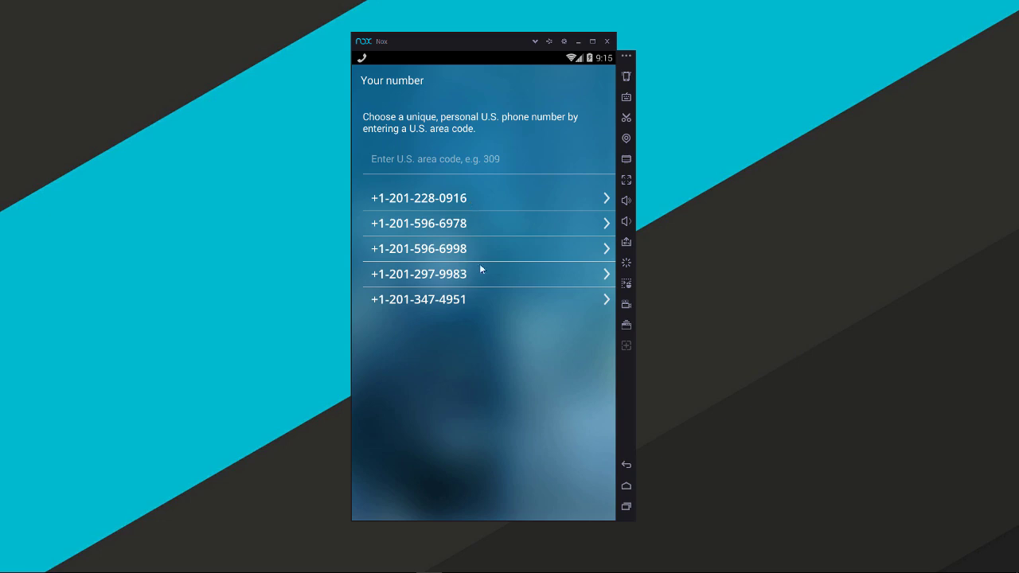
click(457, 203)
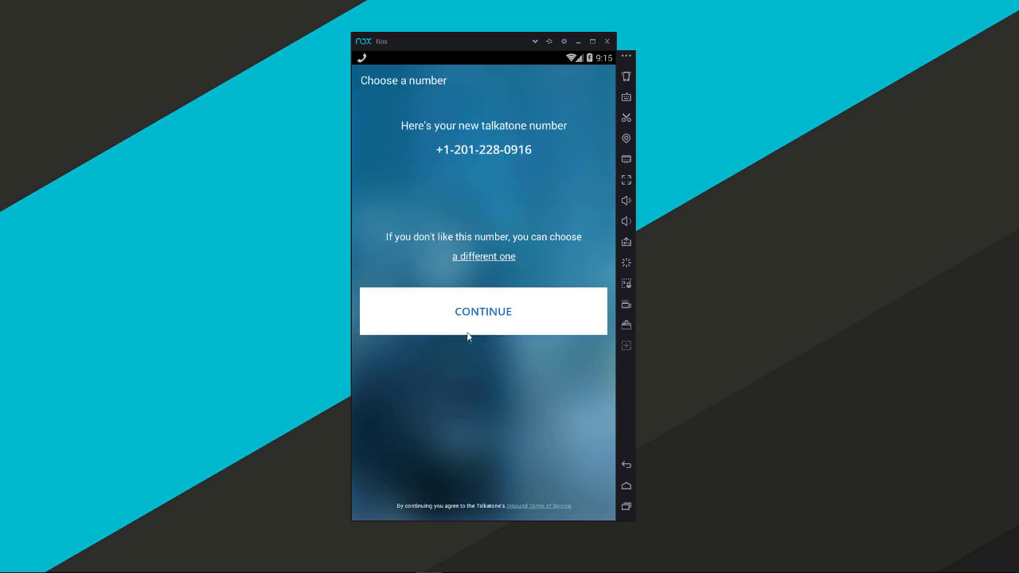
click(486, 311)
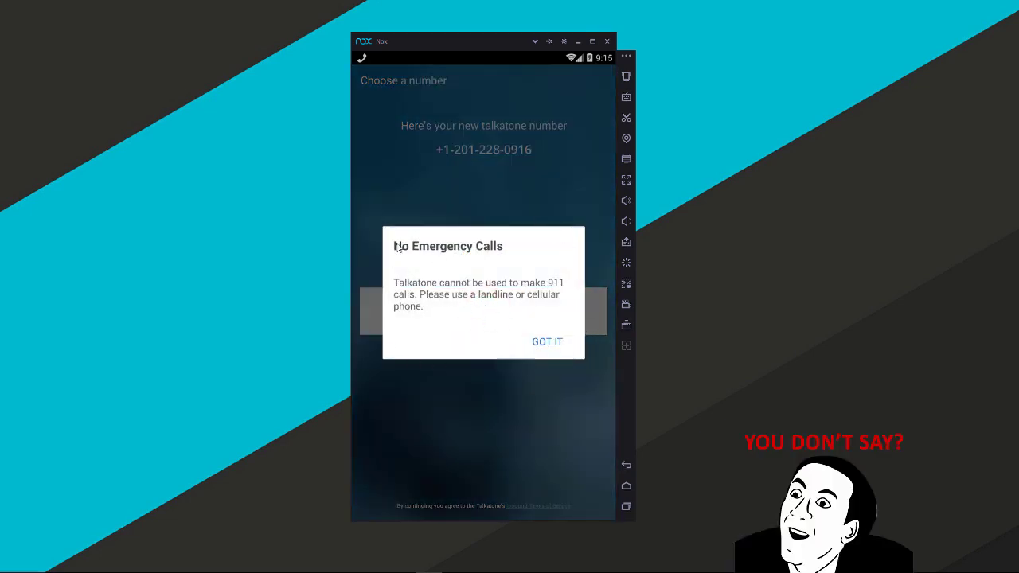
click(558, 344)
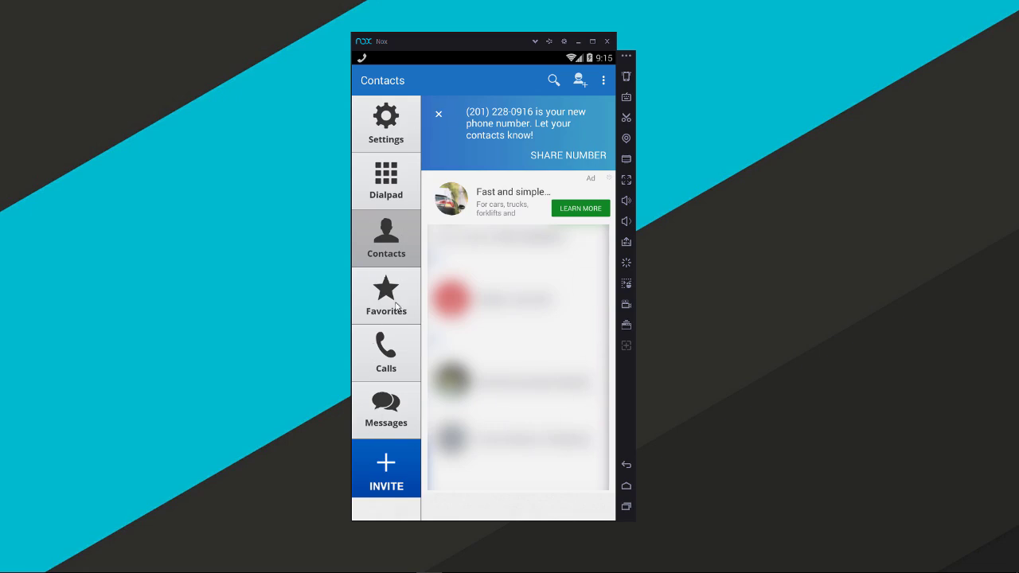
- Open Settings, view the Credits page showing a 0.00 paid balance, and return
click(386, 133)
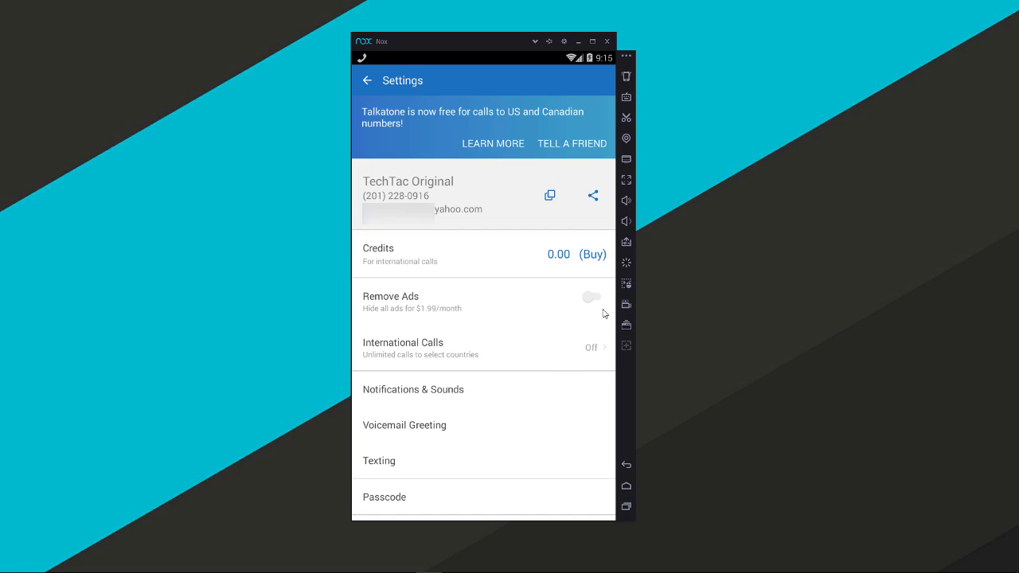
click(515, 250)
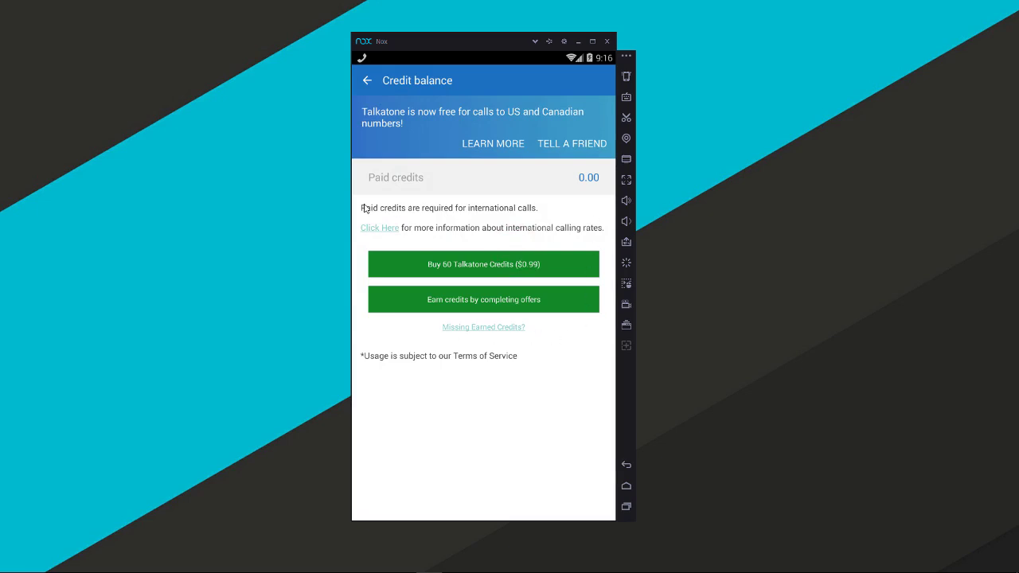
click(366, 79)
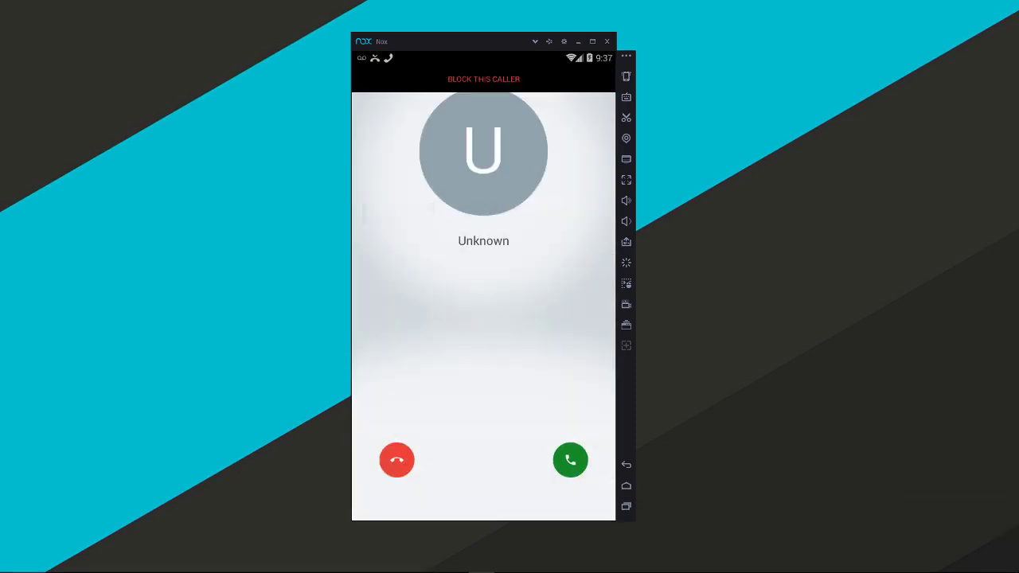